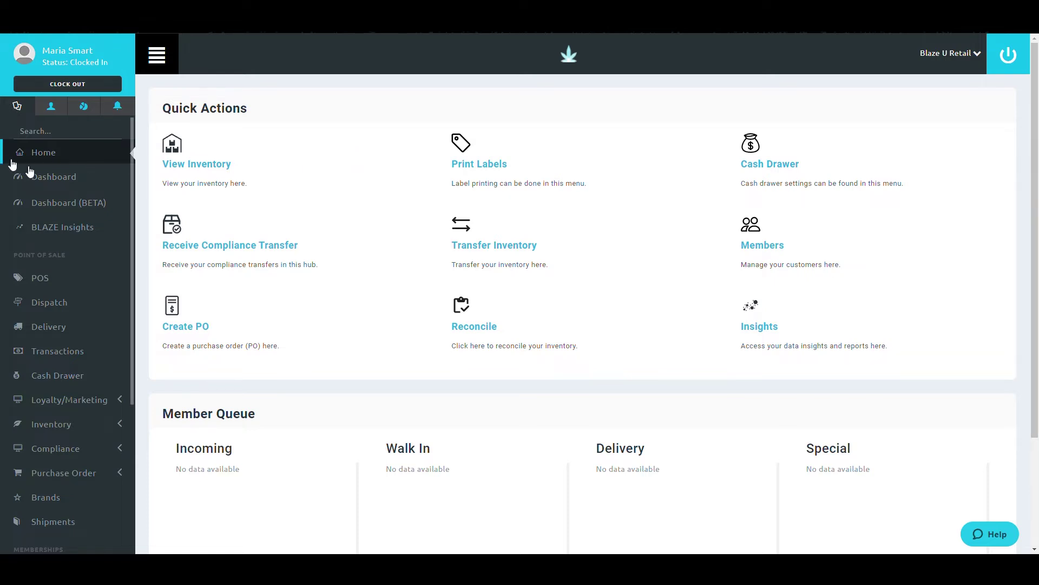
# Open the Online Store page under Global Settings > Current Shop Settings
pyautogui.scroll(-4, 16, 170)
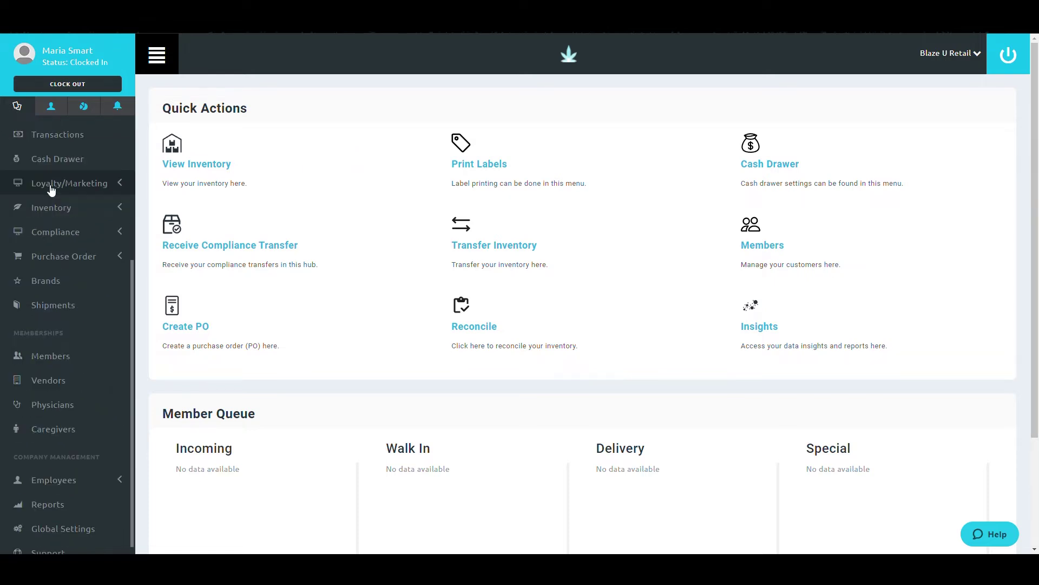
pyautogui.click(88, 525)
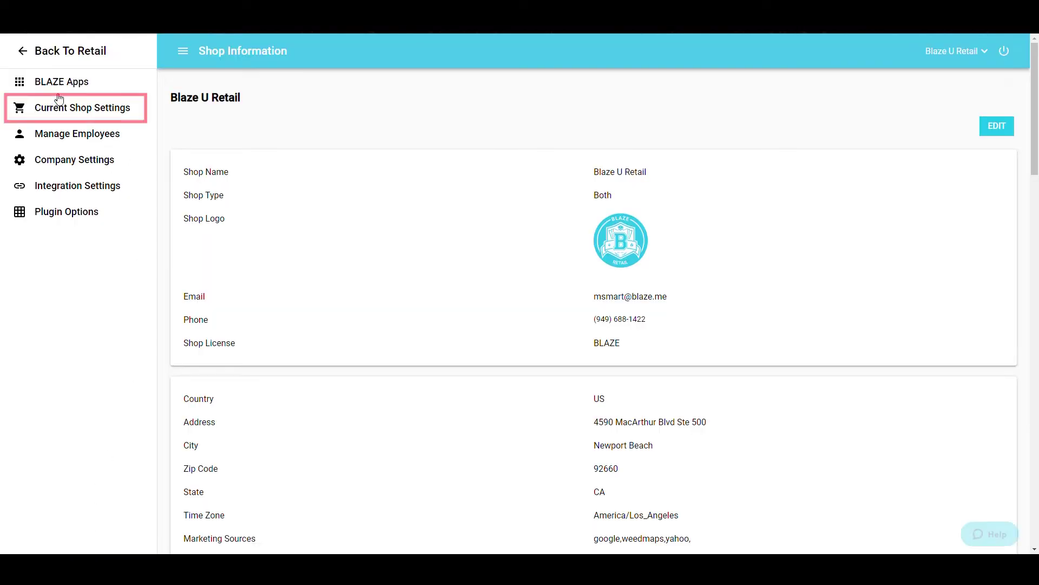
pyautogui.click(63, 108)
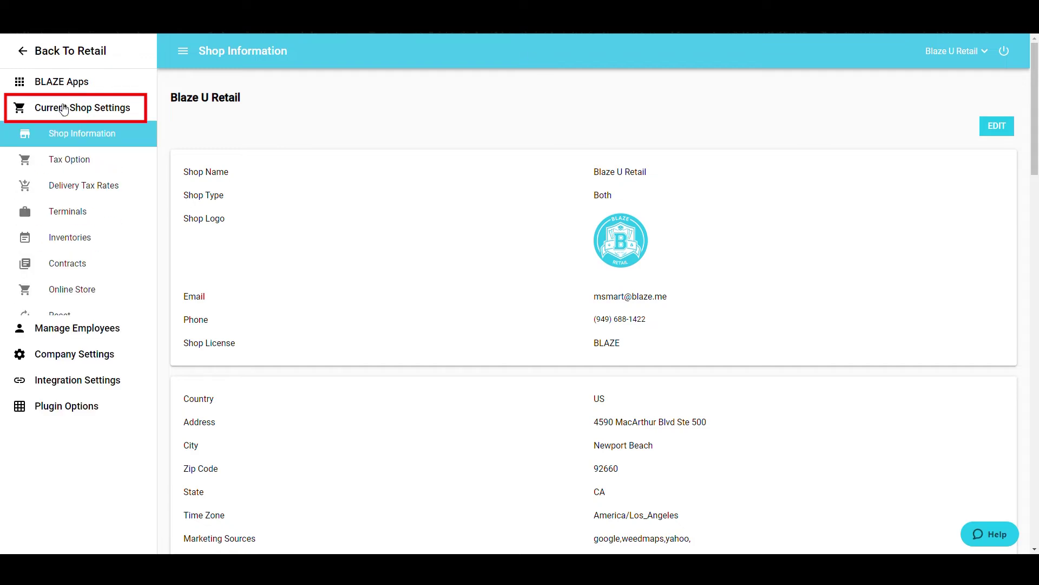
pyautogui.click(110, 299)
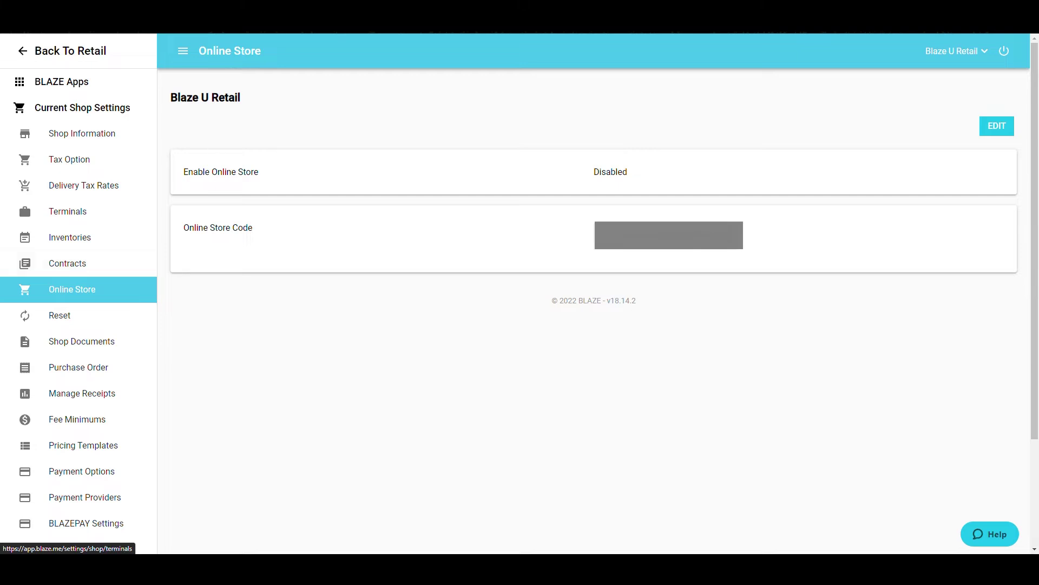
# Switch to edit mode, enable the online store, and view then hide its embed code
pyautogui.click(988, 129)
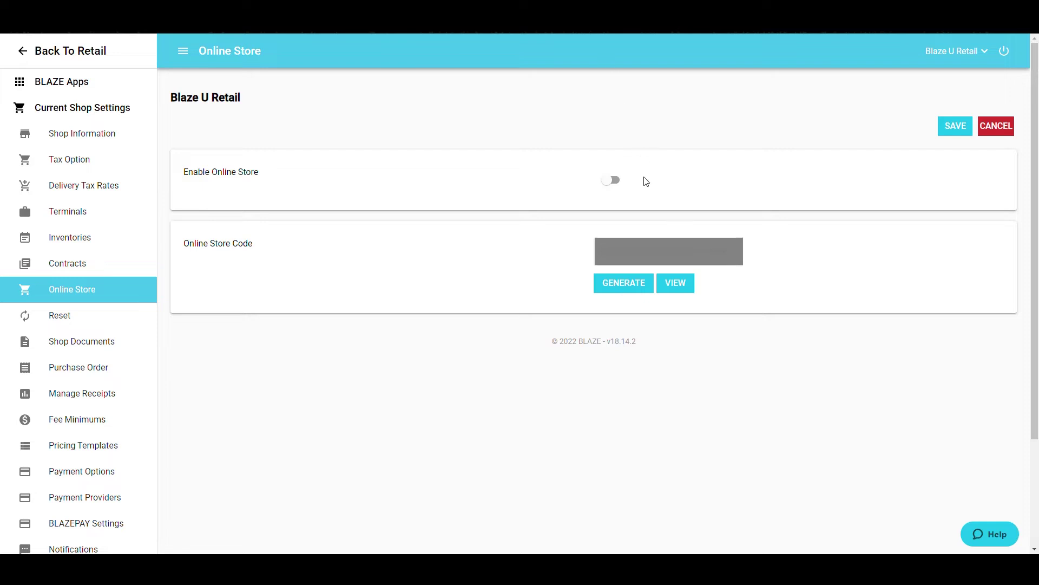
pyautogui.click(613, 181)
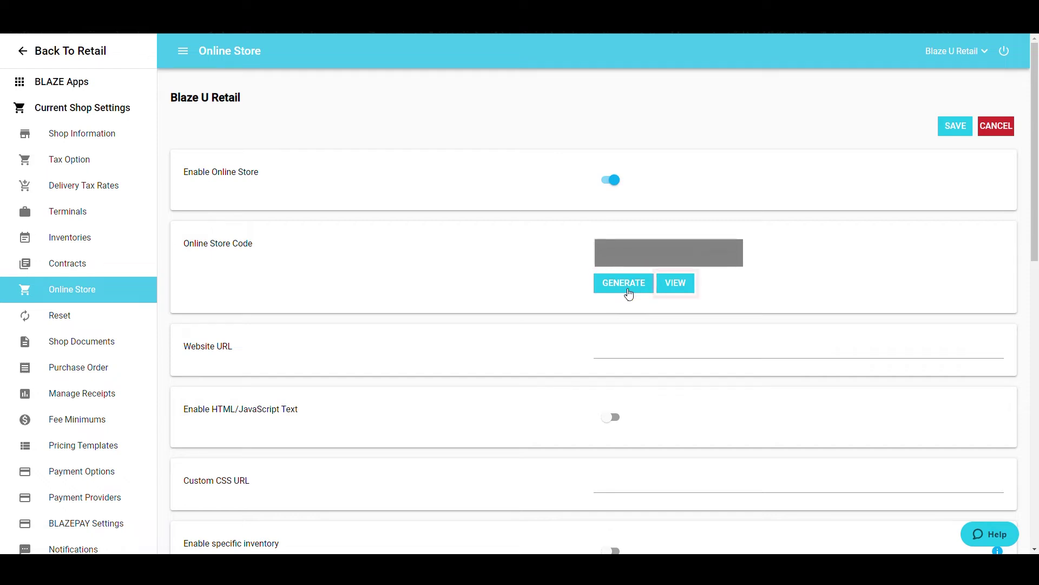
pyautogui.click(685, 285)
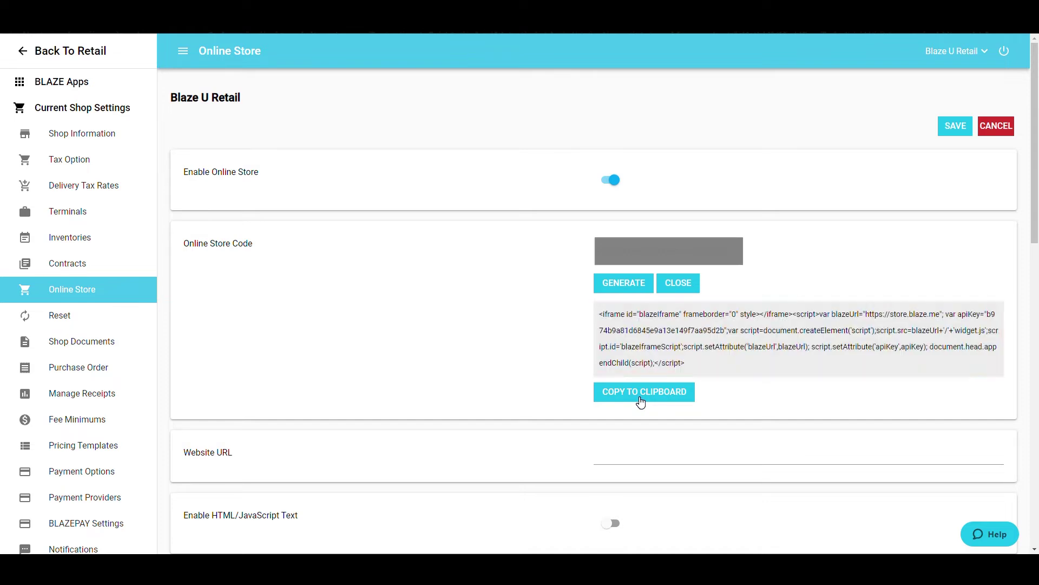
pyautogui.click(640, 402)
pyautogui.scroll(-5, 699, 135)
# Enter blazeuniversity.me as the Website URL
pyautogui.scroll(-1, 701, 140)
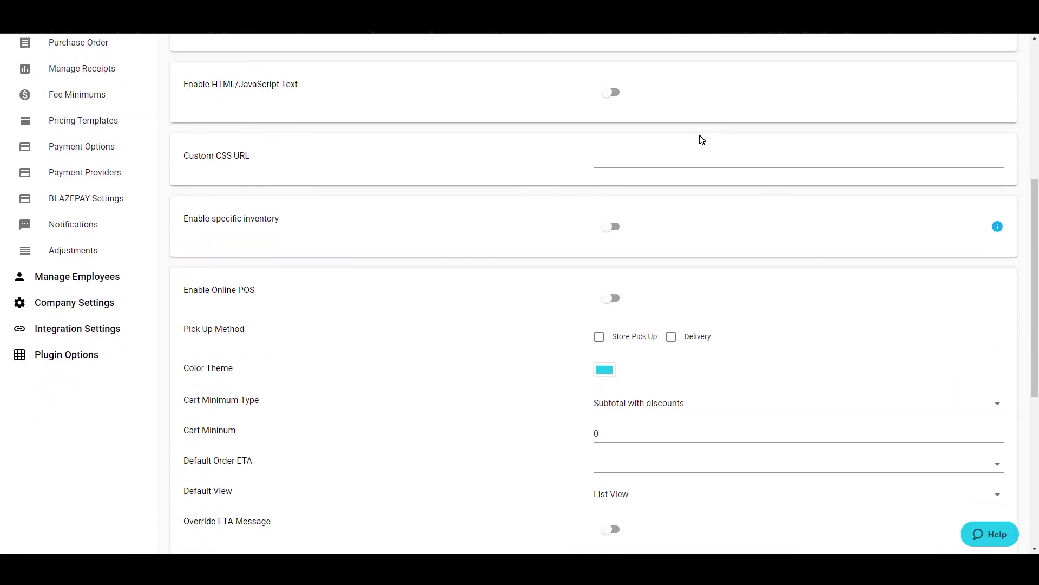
pyautogui.scroll(1, 701, 140)
pyautogui.press('Tab')
pyautogui.write('blazeuniversity.me')
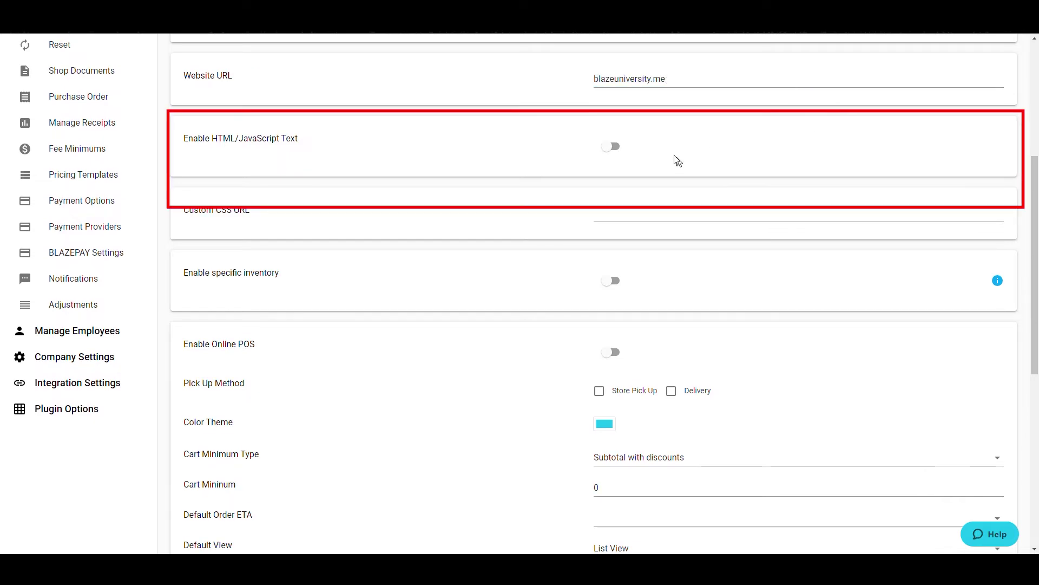
# Enable HTML/JavaScript Text and specific inventory for the online store
pyautogui.click(613, 147)
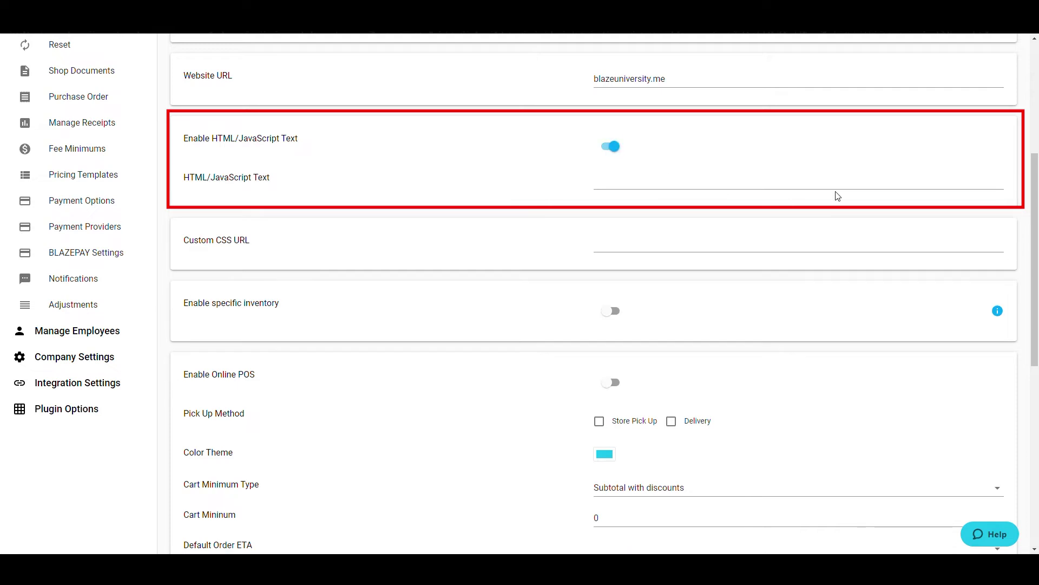
pyautogui.click(819, 190)
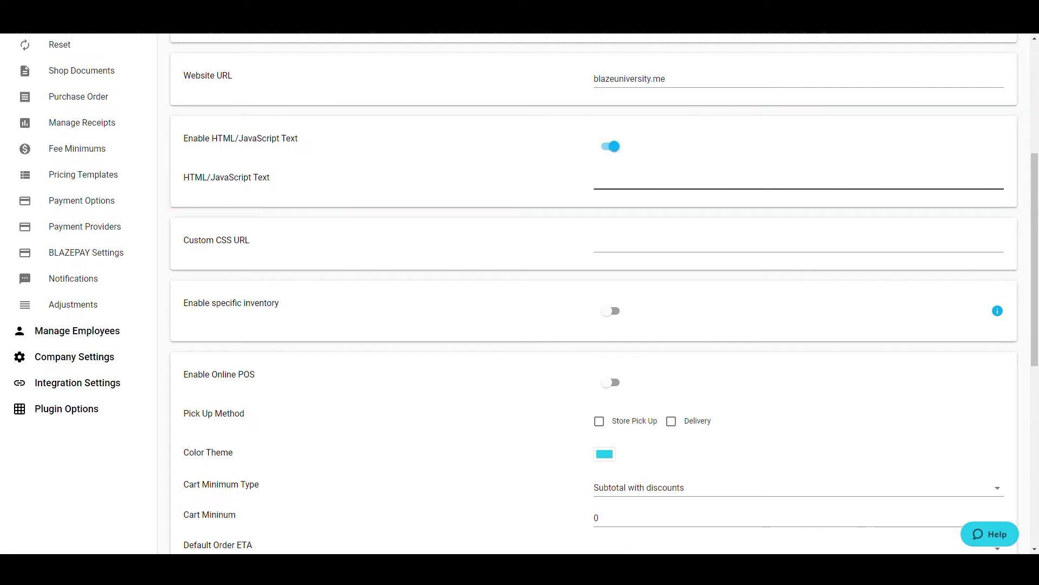
pyautogui.click(594, 244)
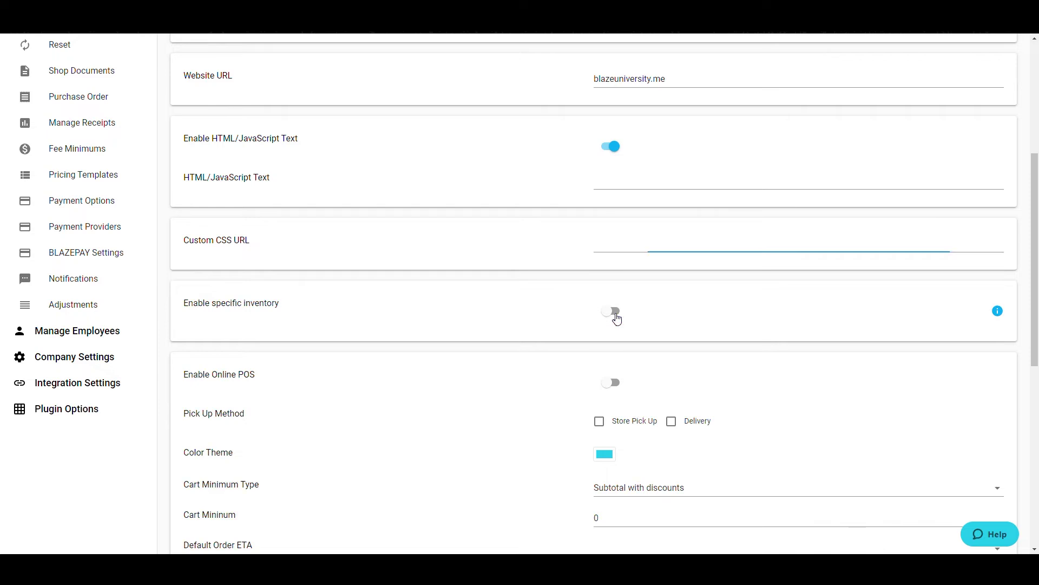
pyautogui.click(616, 314)
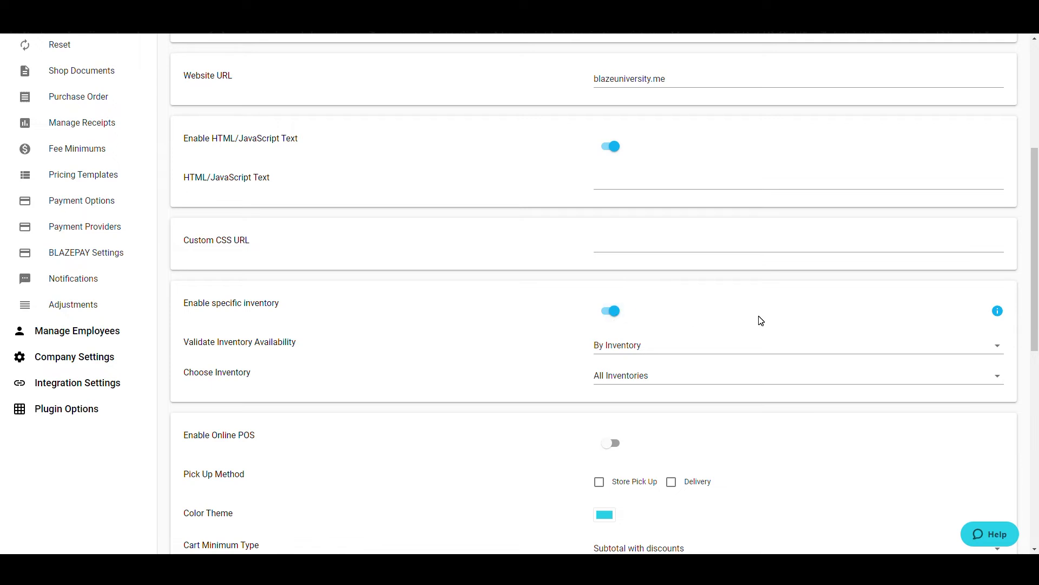
pyautogui.scroll(-1, 758, 320)
# Keep By Inventory and All Inventories, turn specific inventory off, and toggle Online POS on then off
pyautogui.click(791, 292)
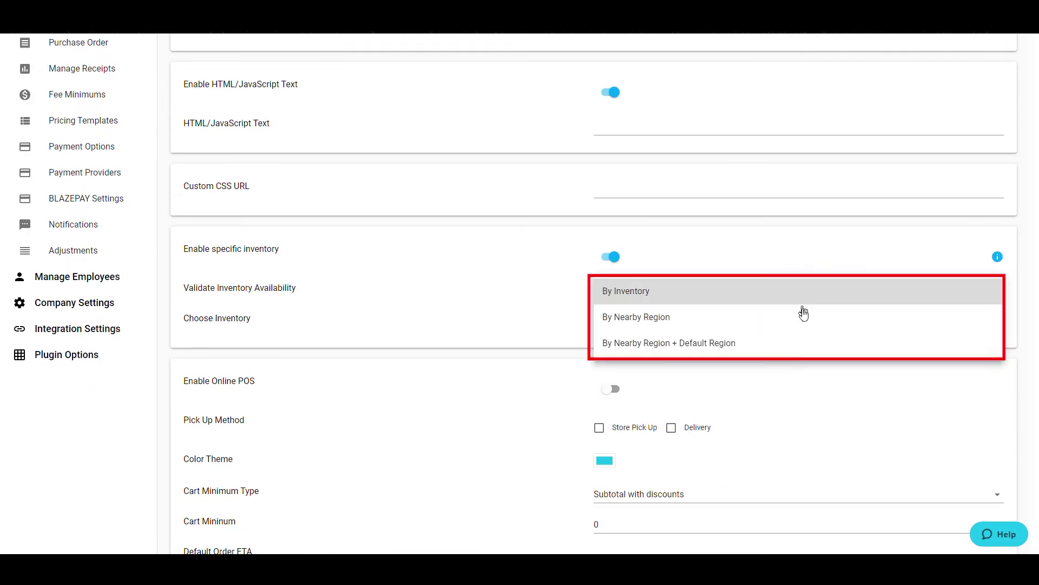
pyautogui.click(808, 391)
pyautogui.click(766, 320)
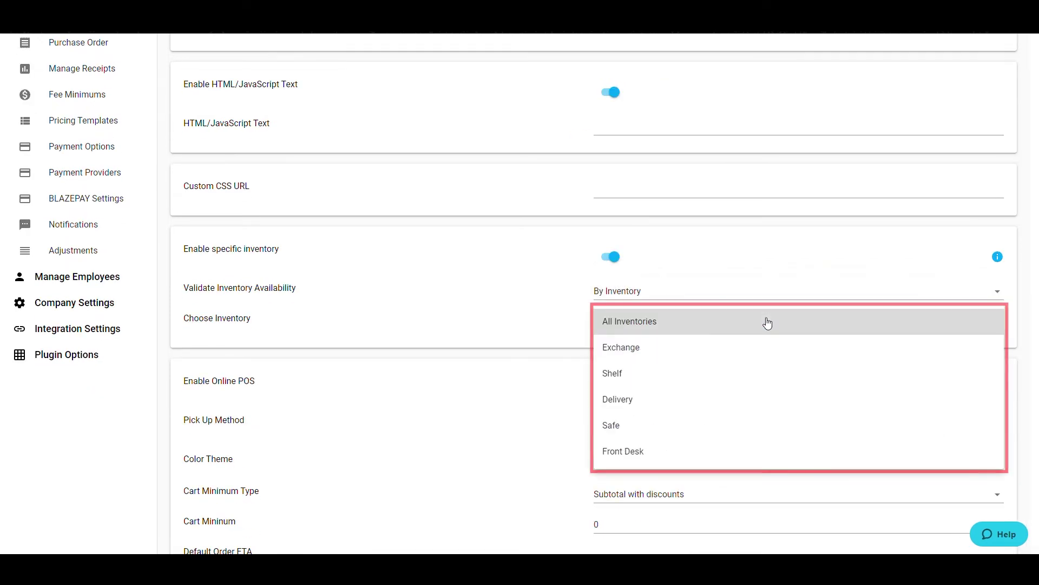
pyautogui.click(547, 388)
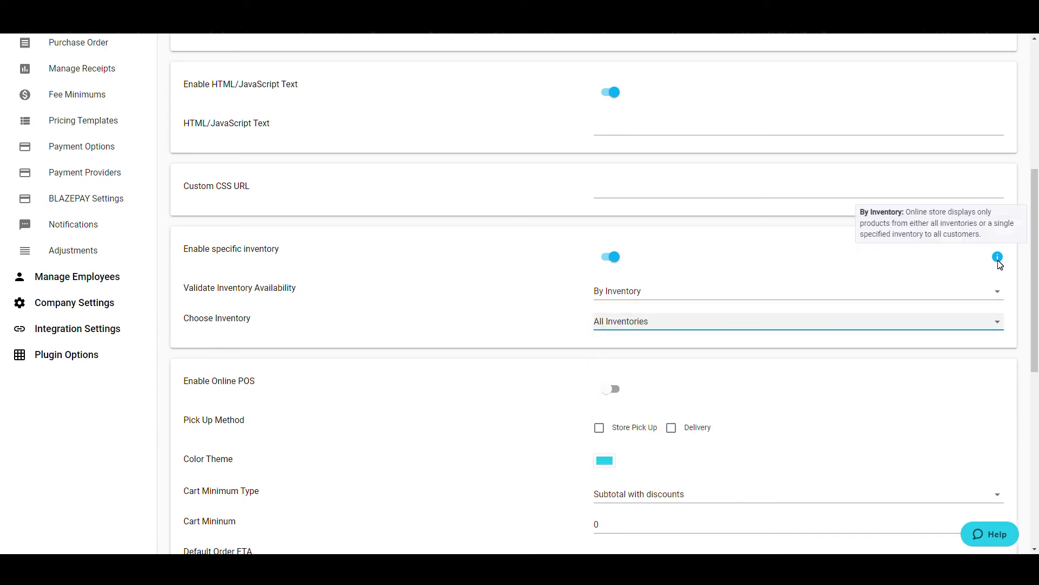
pyautogui.click(611, 335)
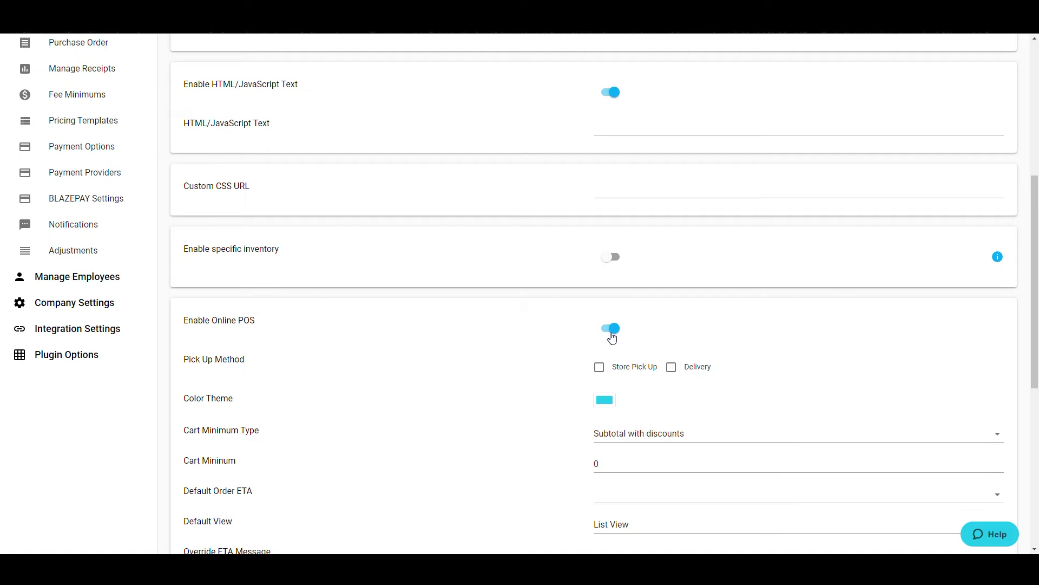
pyautogui.click(612, 336)
# Check Store Pick Up and Delivery as pick-up methods, then uncheck both again
pyautogui.click(599, 369)
pyautogui.click(671, 369)
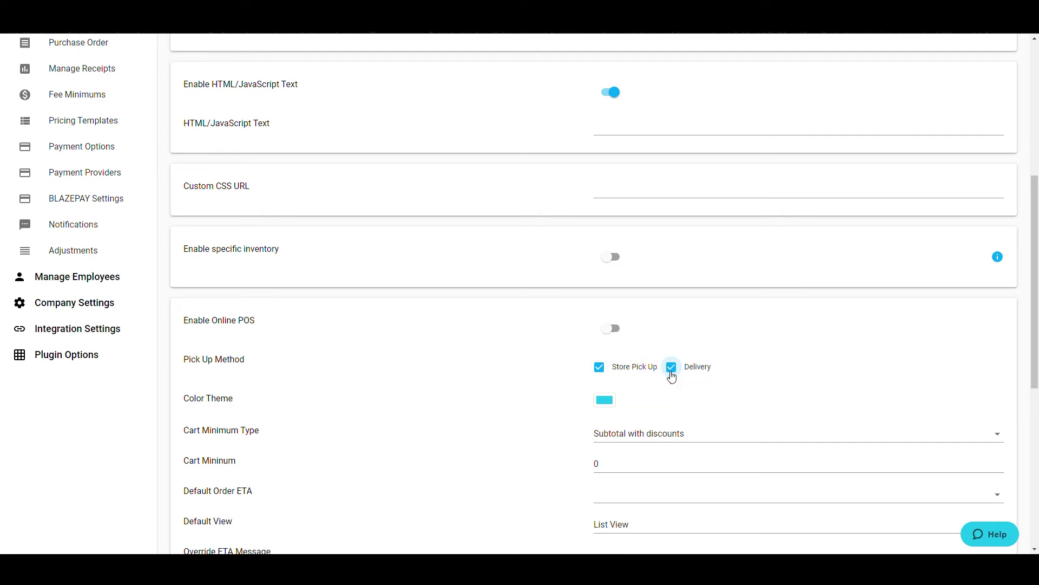
pyautogui.click(671, 368)
pyautogui.click(602, 368)
pyautogui.scroll(-1, 614, 370)
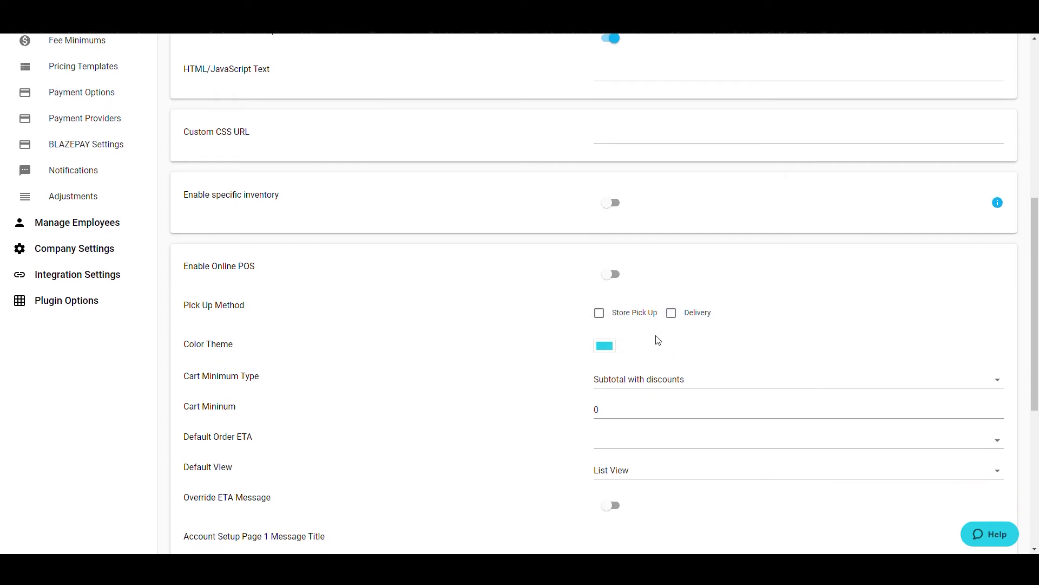
# Set Cart Minimum Type to Subtotal with discounts and Default Order ETA to Between 30 min to 1 hr
pyautogui.click(735, 388)
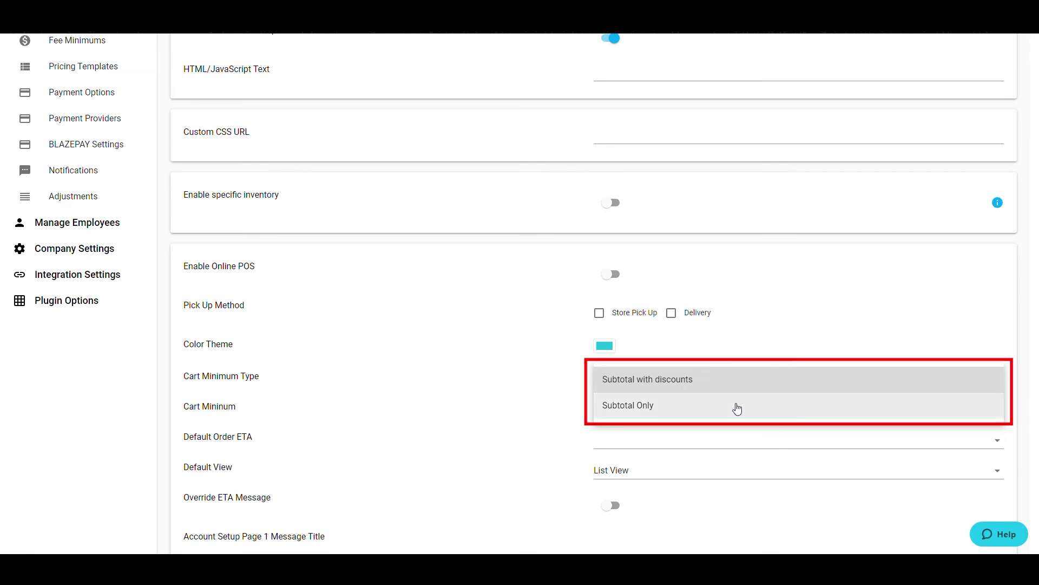
pyautogui.click(746, 389)
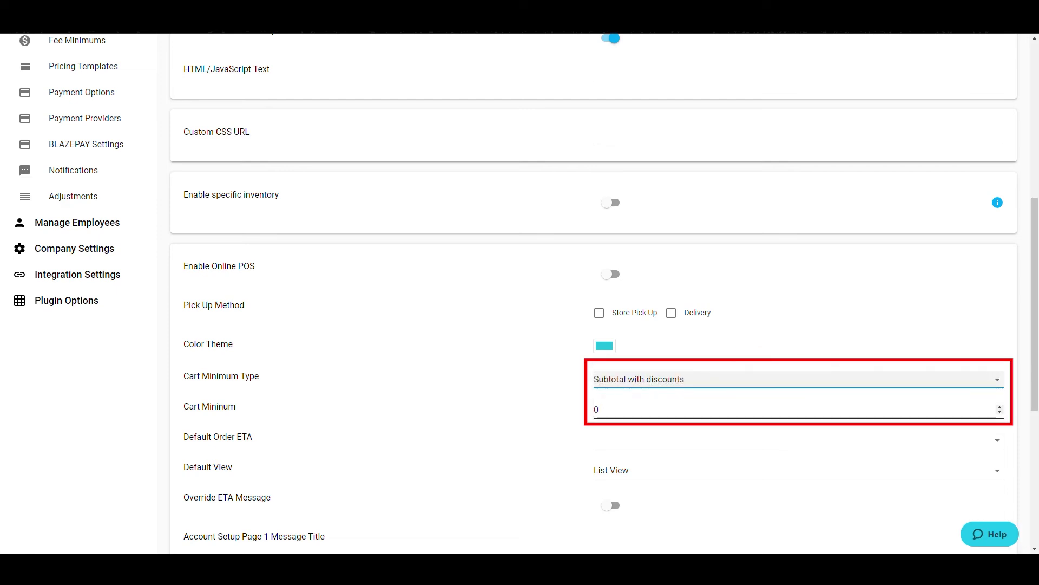
pyautogui.click(745, 447)
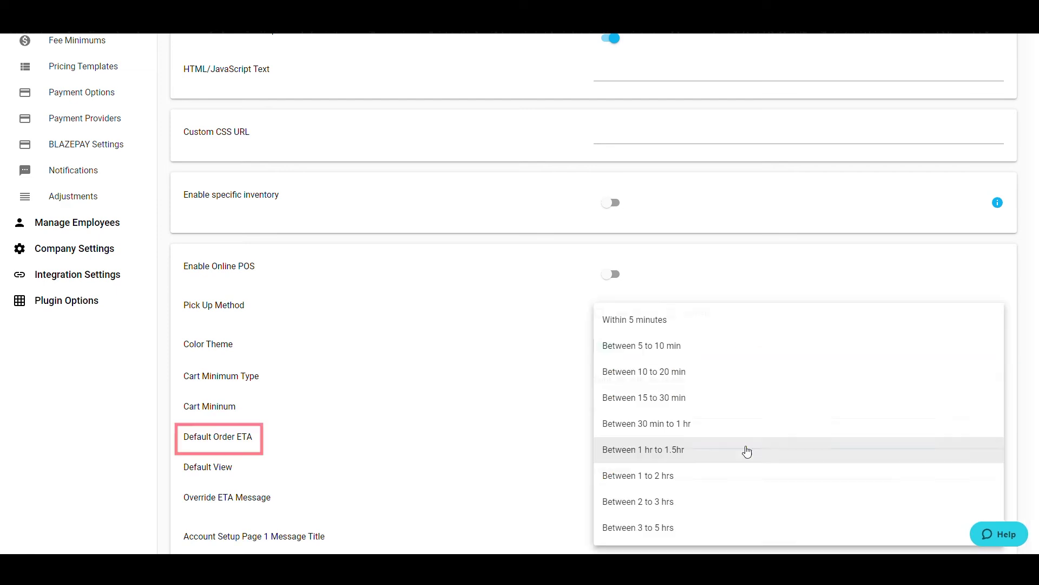
pyautogui.click(764, 424)
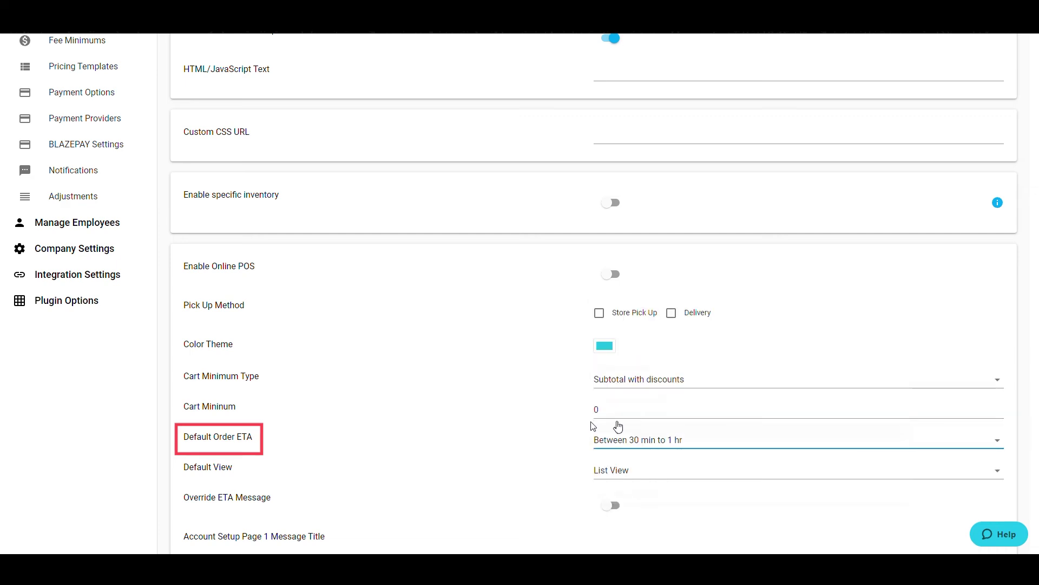
# Set Default View to Grid View and turn on Override ETA Message
pyautogui.scroll(-1, 619, 427)
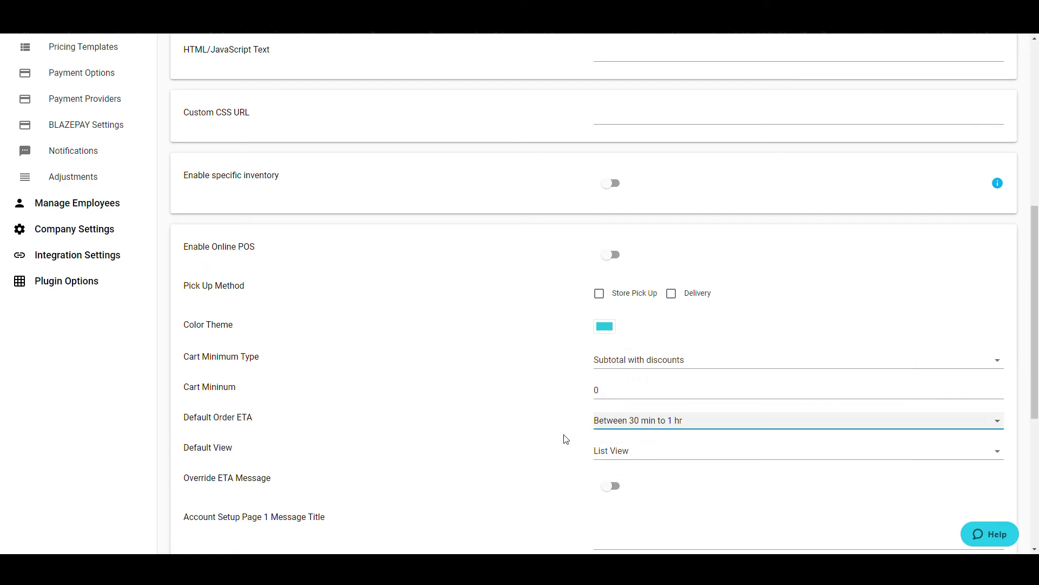
pyautogui.click(659, 422)
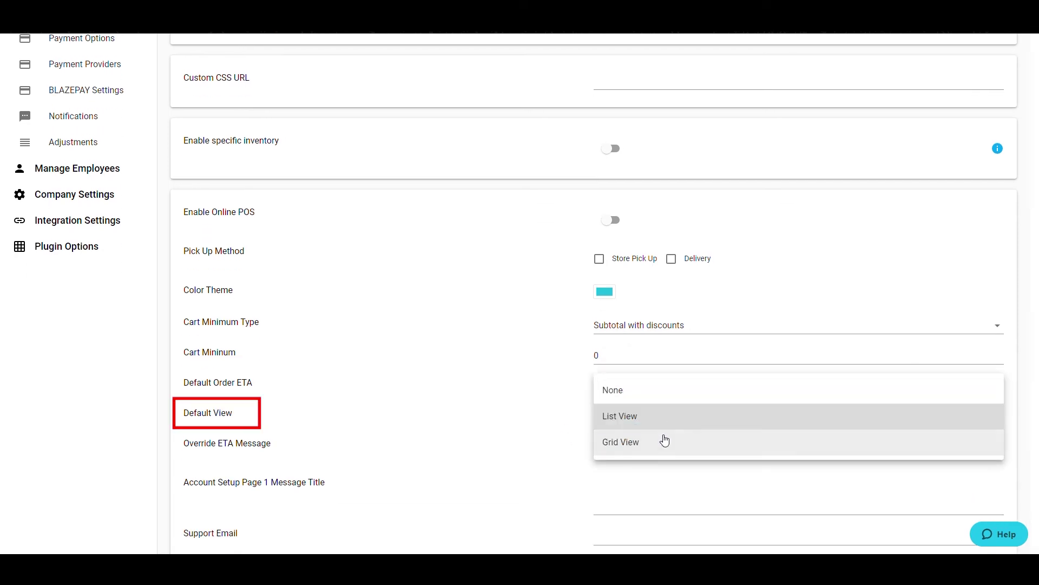
pyautogui.click(661, 441)
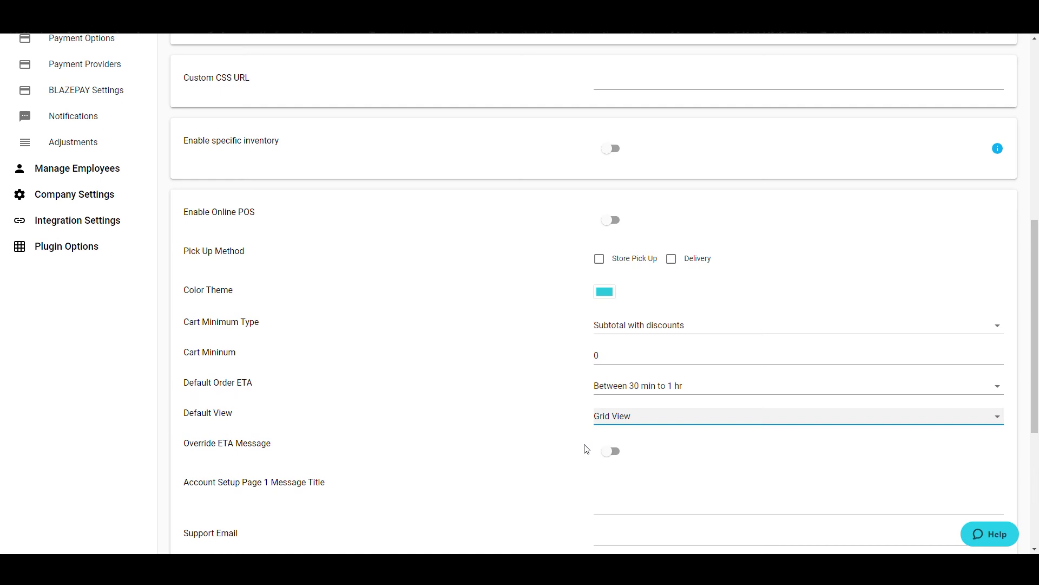
pyautogui.click(611, 451)
# Enter the custom ETA message 'Due to 4/20 Waits may be longer than usual'
pyautogui.click(611, 452)
pyautogui.scroll(-2, 543, 431)
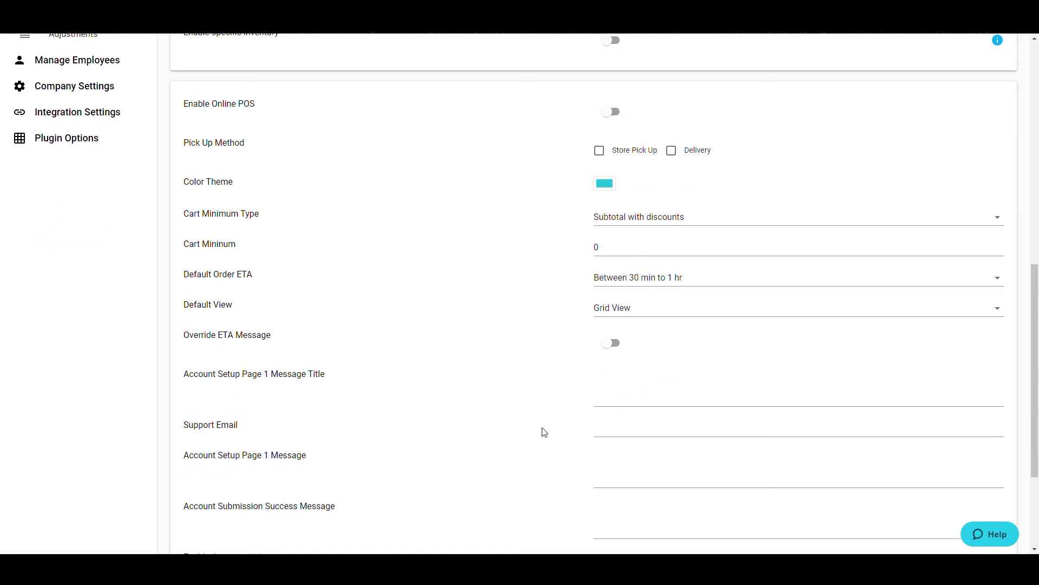
pyautogui.click(611, 342)
pyautogui.write('Due to 4/20 Waits way')
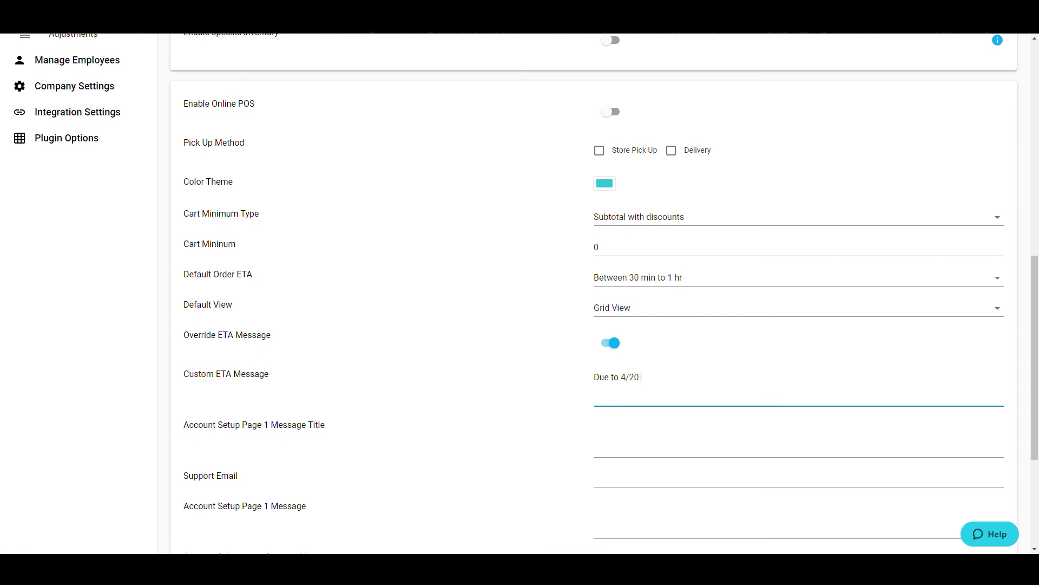
pyautogui.press('BackSpace')
pyautogui.press('BackSpace')
pyautogui.press('BackSpace')
pyautogui.write('may be longer than usual')
pyautogui.press('Tab')
# Fill in the store's support e-mail address in the Support Email field
pyautogui.click(595, 425)
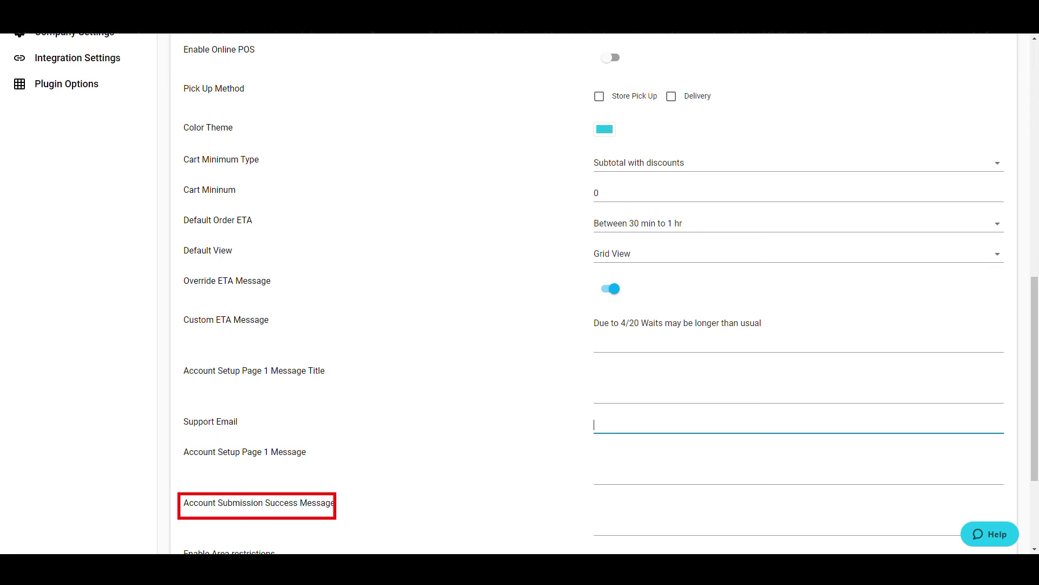
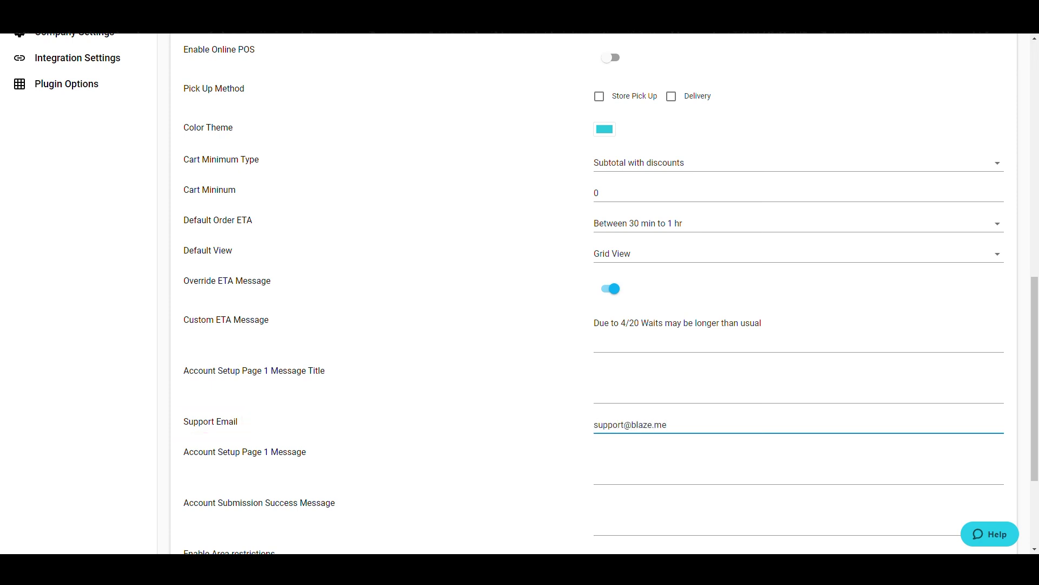
# Enable area restrictions, other marketing source on signup, and denial of banned-customer transactions
pyautogui.click(726, 460)
pyautogui.scroll(-2, 574, 422)
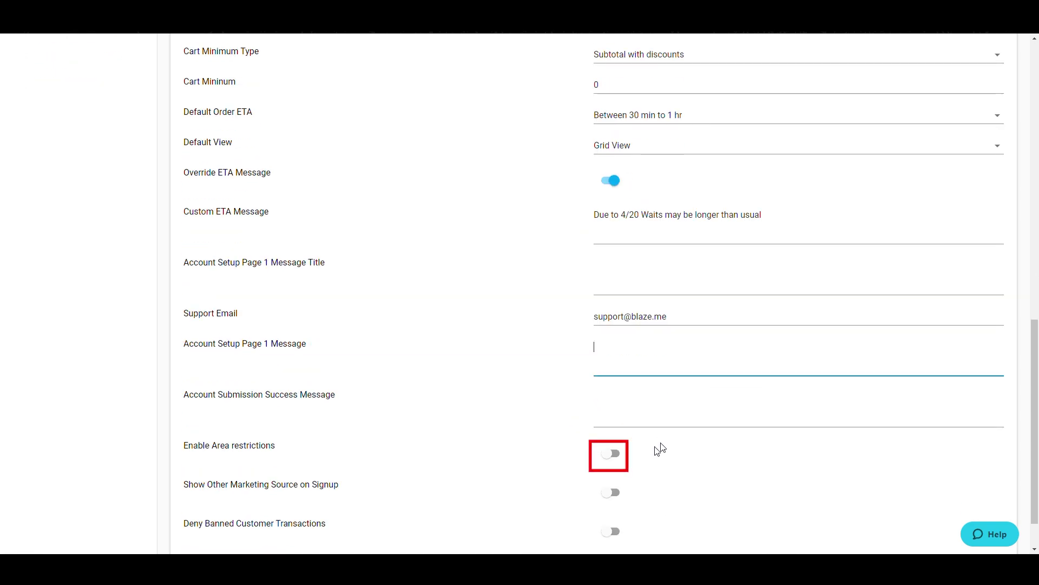
pyautogui.click(615, 454)
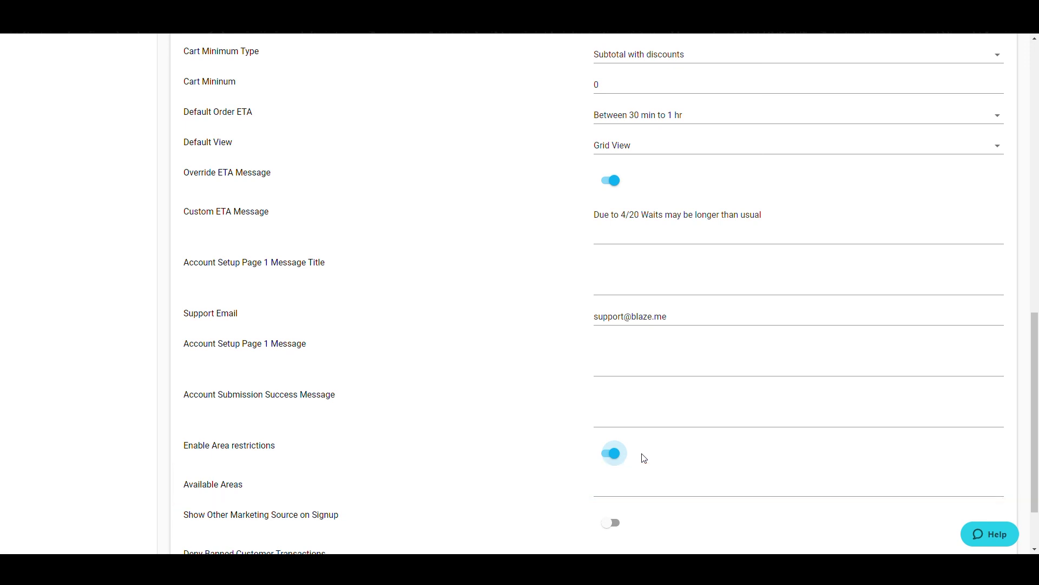
pyautogui.scroll(-1, 644, 458)
pyautogui.click(611, 464)
pyautogui.click(613, 505)
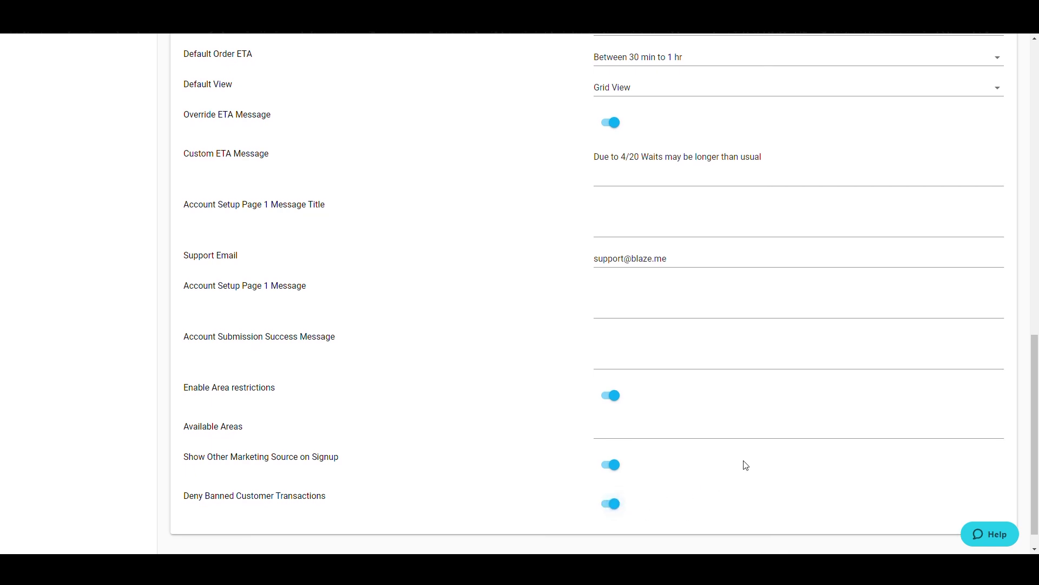
# Save the Online Store settings
pyautogui.scroll(-1, 747, 464)
pyautogui.scroll(10, 761, 455)
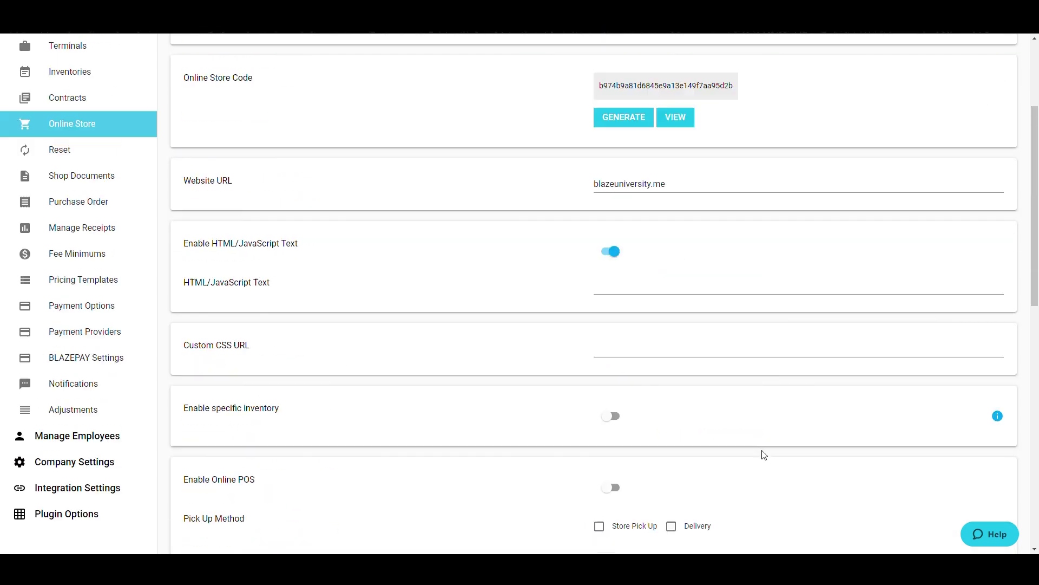
pyautogui.scroll(3, 764, 455)
pyautogui.click(963, 128)
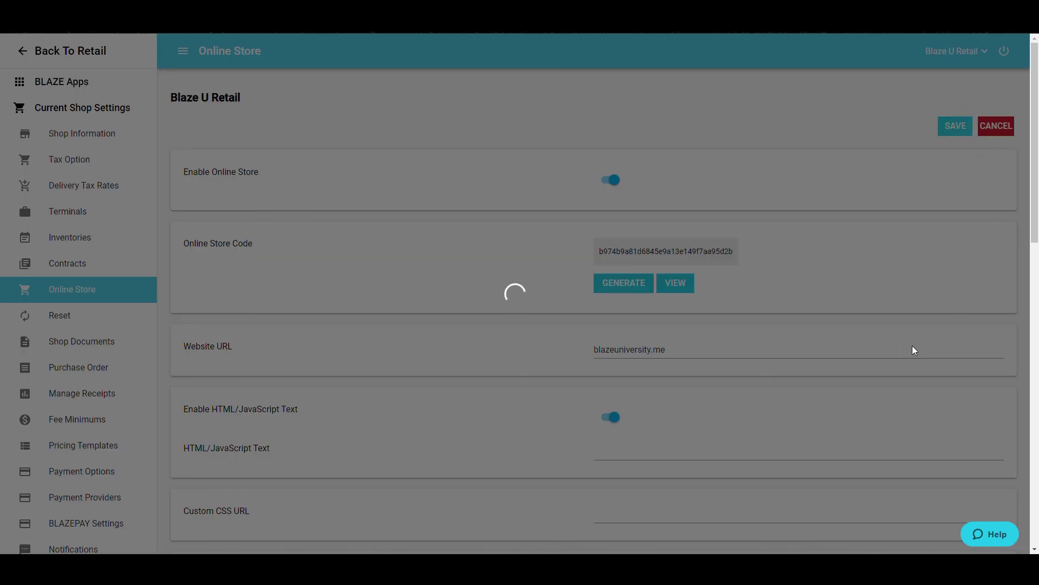
pyautogui.scroll(-9, 545, 308)
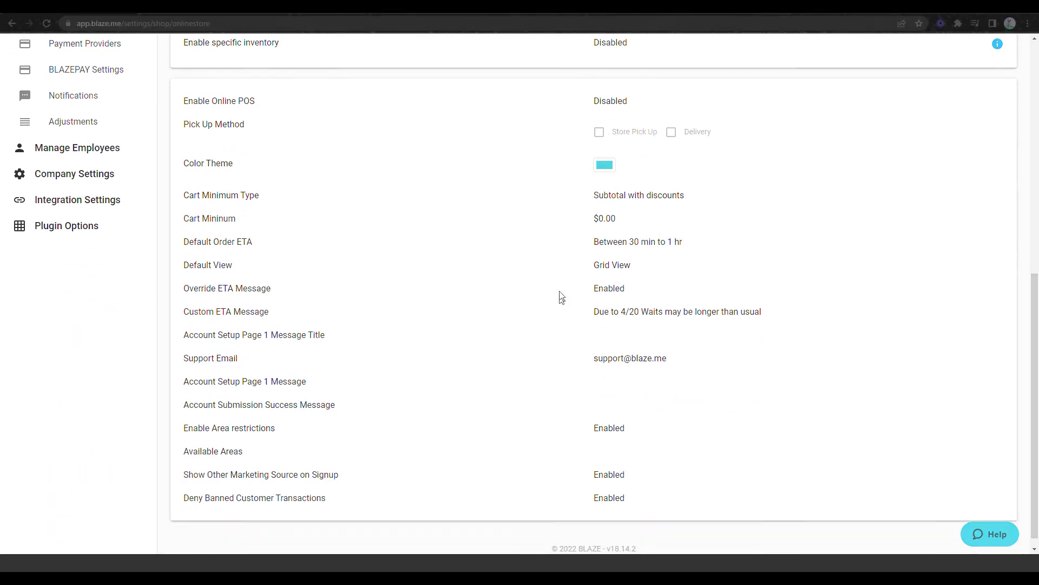